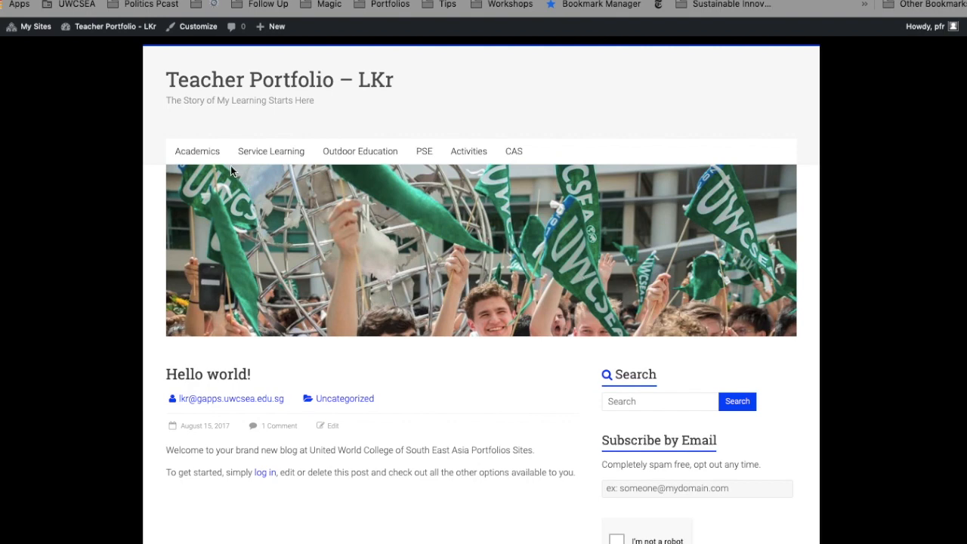
Open the Divi Library from the dashboard of the Teacher Portfolio – LKr site
{"action": "mouse_move", "coordinate": [66, 26]}
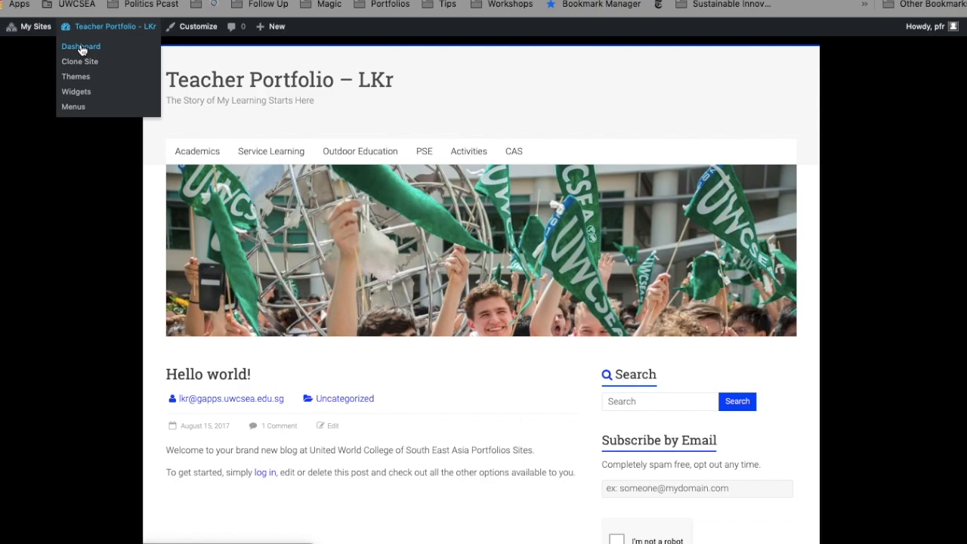
{"action": "left_click", "coordinate": [80, 46]}
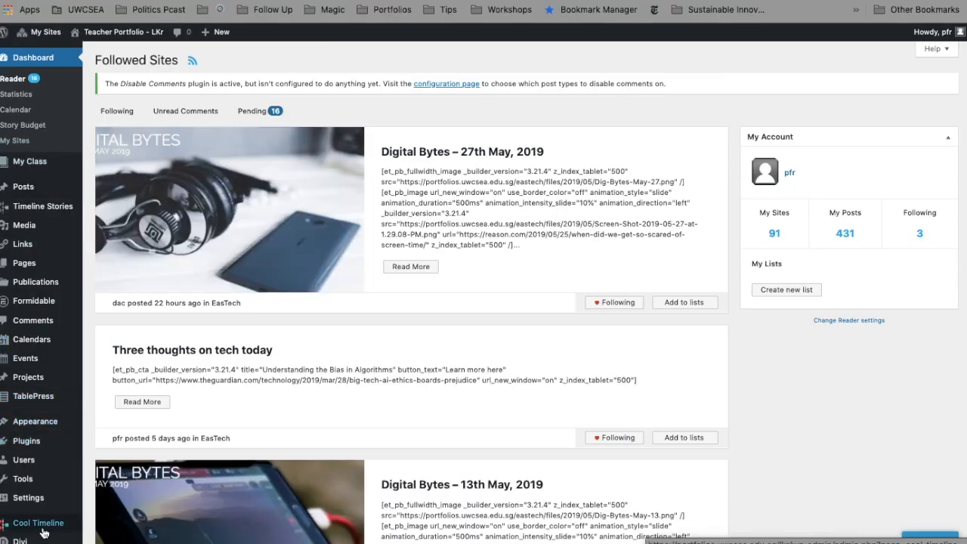
{"action": "mouse_move", "coordinate": [19, 540]}
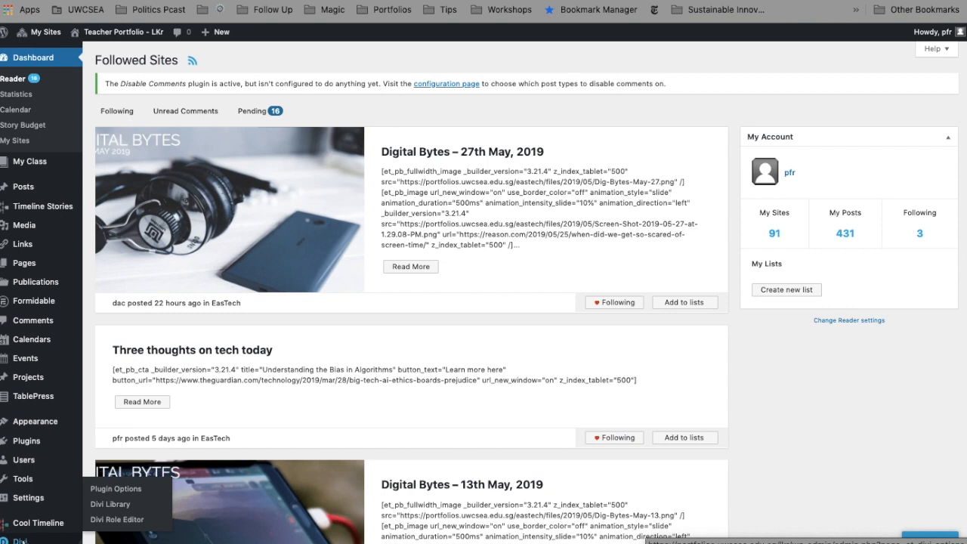
{"action": "left_click", "coordinate": [114, 513]}
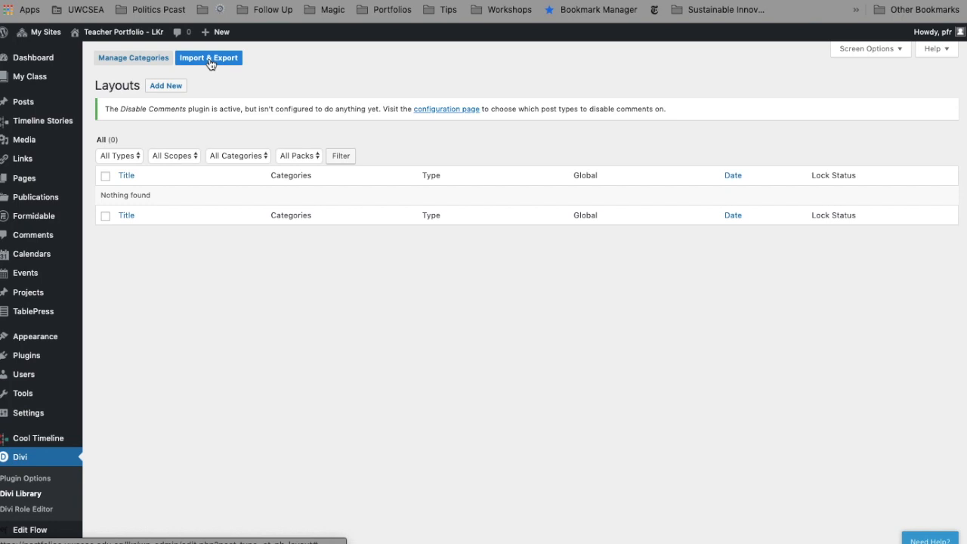
Import the layout file FINAL ENG WORKSHOP TEM.json from the Desktop into the Divi Library
{"action": "left_click", "coordinate": [215, 59]}
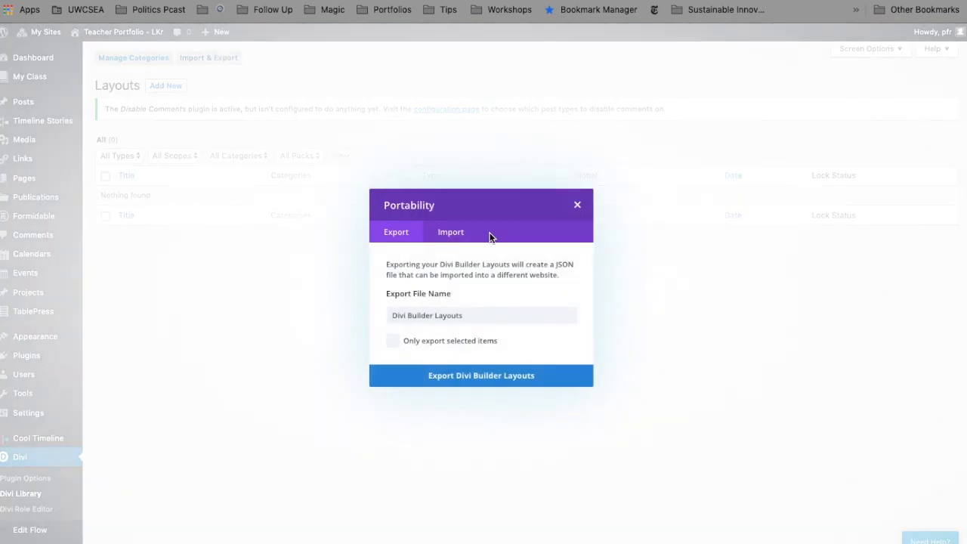
{"action": "left_click", "coordinate": [455, 235]}
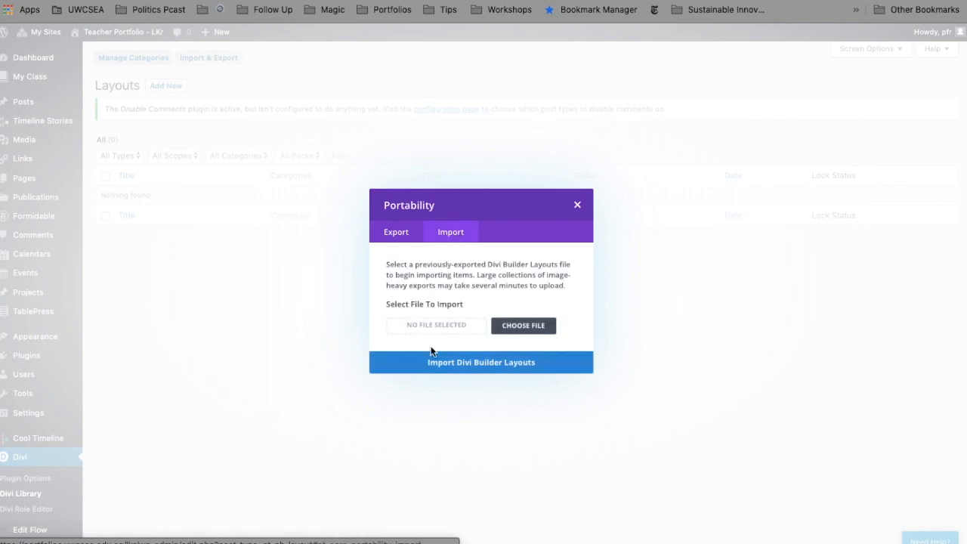
{"action": "left_click", "coordinate": [541, 324]}
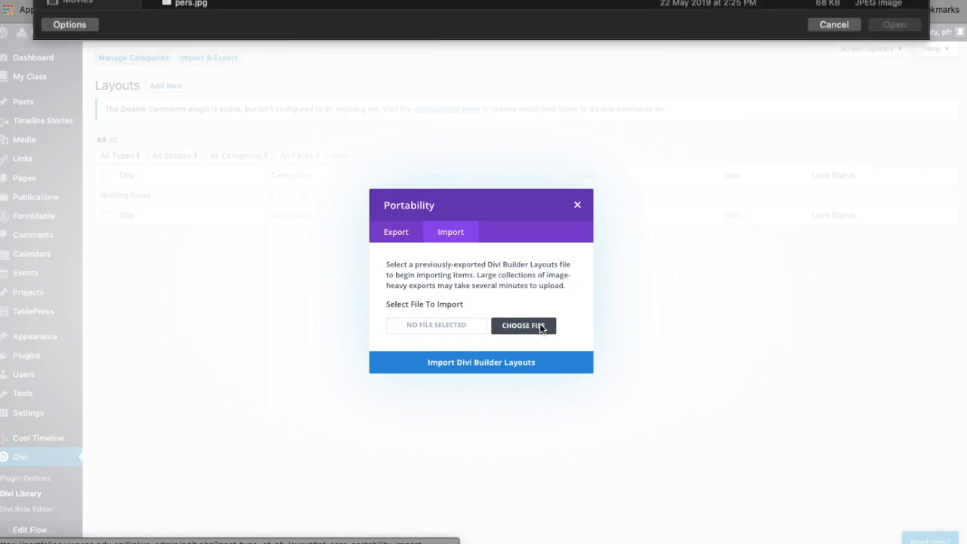
{"action": "left_click", "coordinate": [65, 74]}
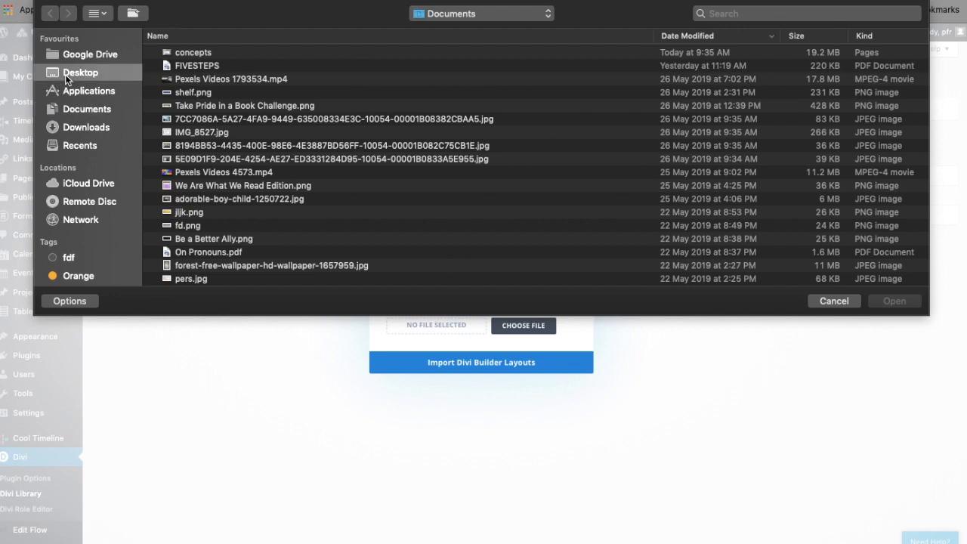
{"action": "left_click", "coordinate": [221, 54]}
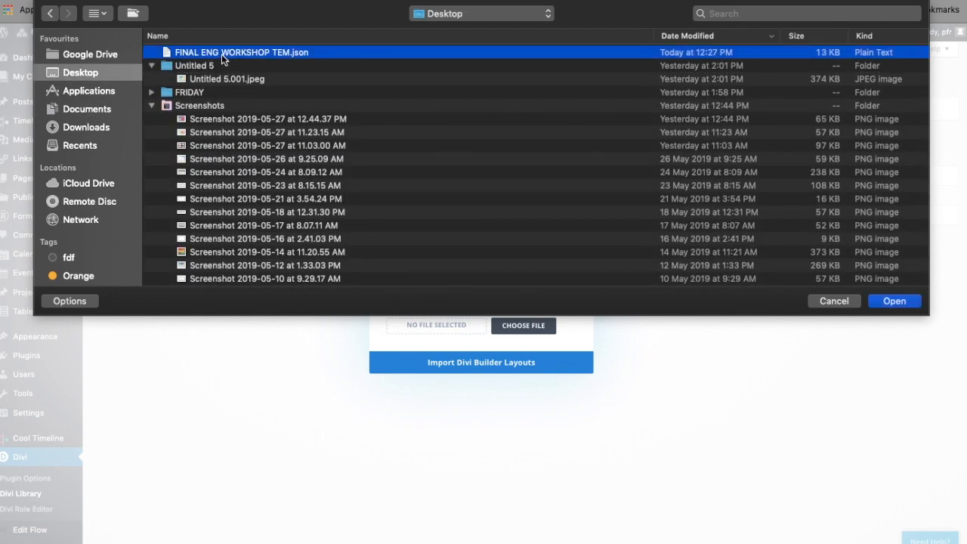
{"action": "left_click", "coordinate": [908, 305]}
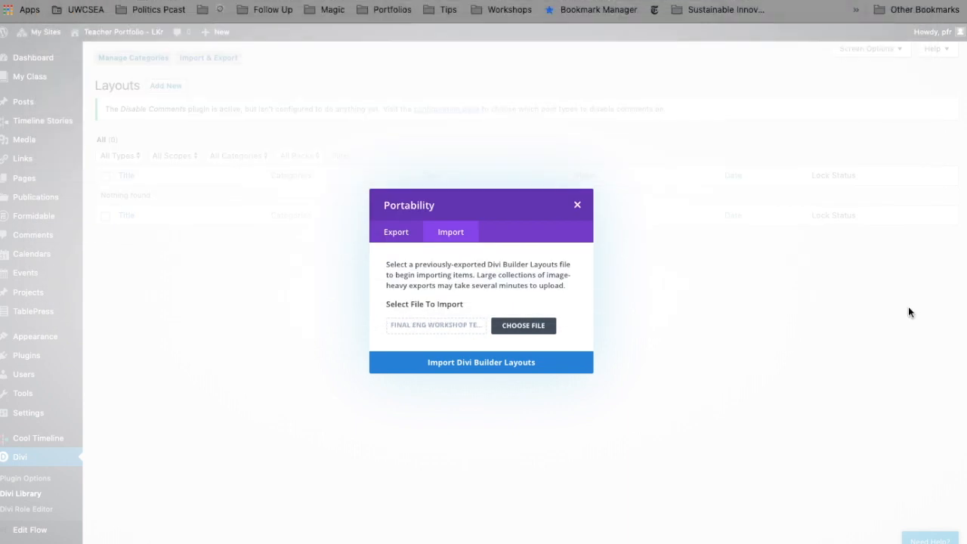
{"action": "left_click", "coordinate": [503, 367]}
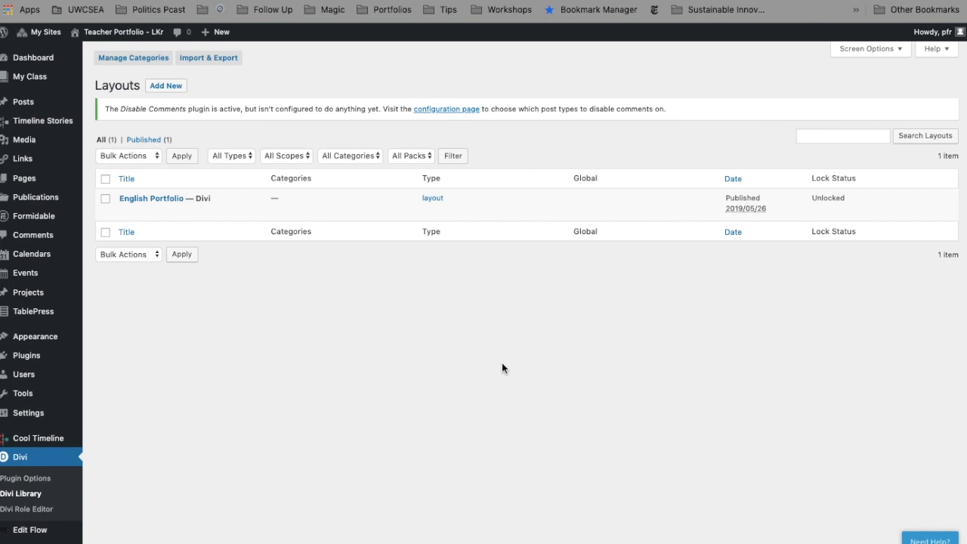
Create a new page with the Divi Builder and load the saved English Portfolio layout into it
{"action": "mouse_move", "coordinate": [44, 183]}
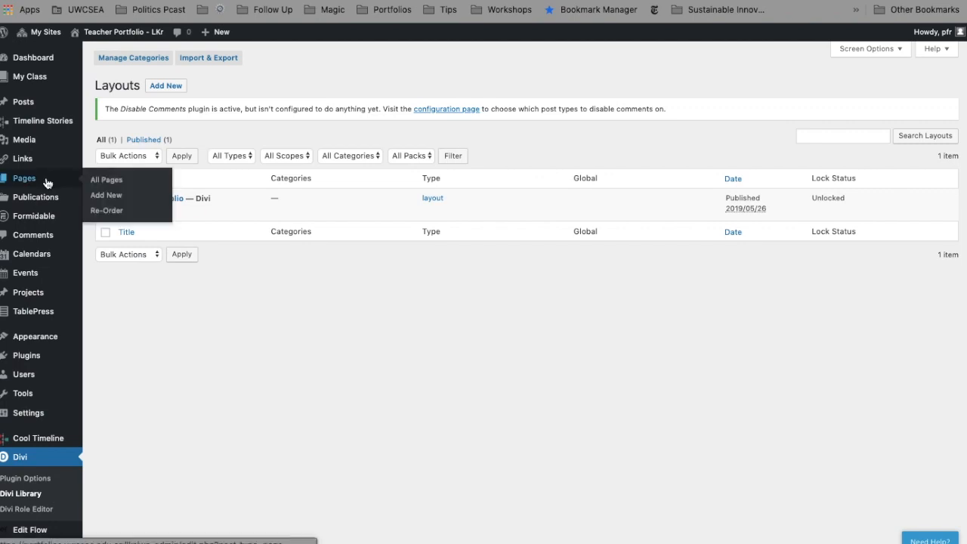
{"action": "left_click", "coordinate": [119, 199]}
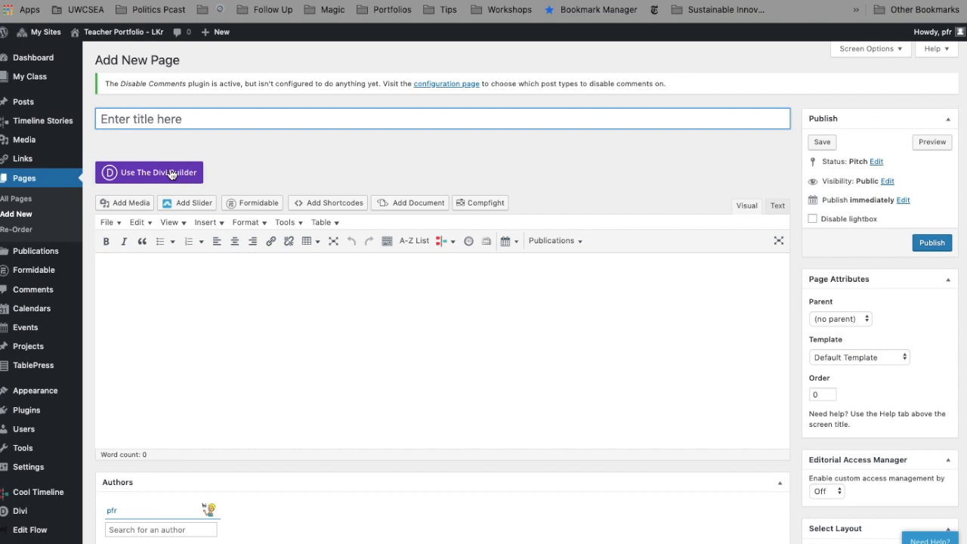
{"action": "left_click", "coordinate": [172, 174]}
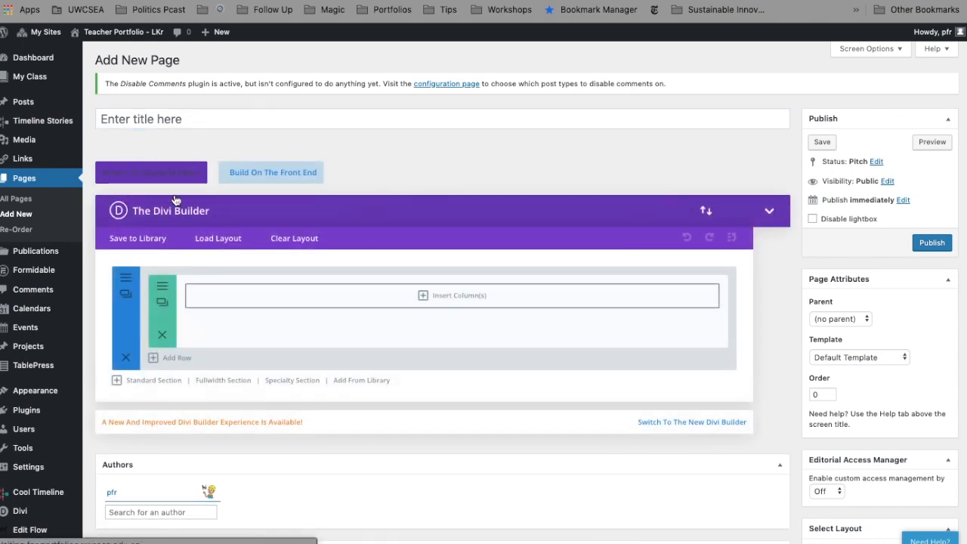
{"action": "left_click", "coordinate": [213, 239]}
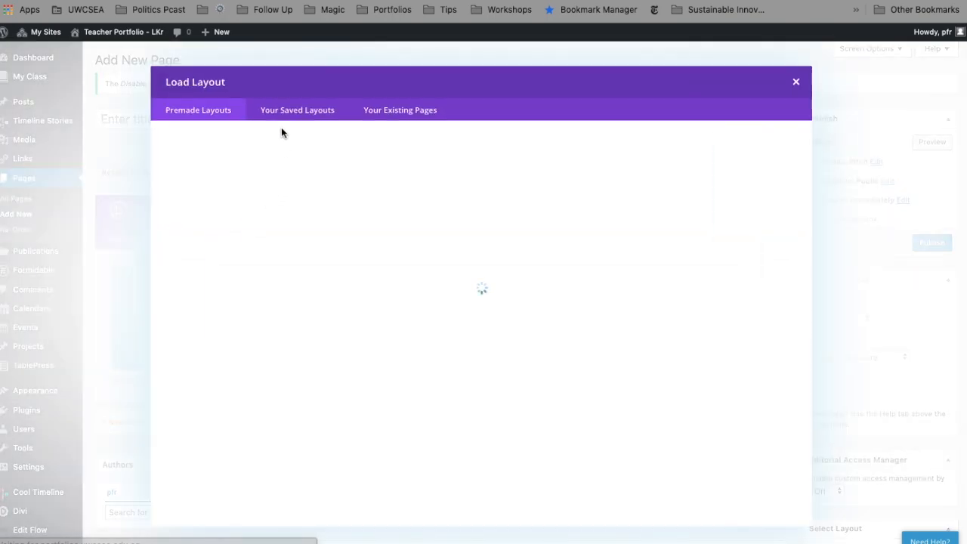
{"action": "left_click", "coordinate": [293, 113]}
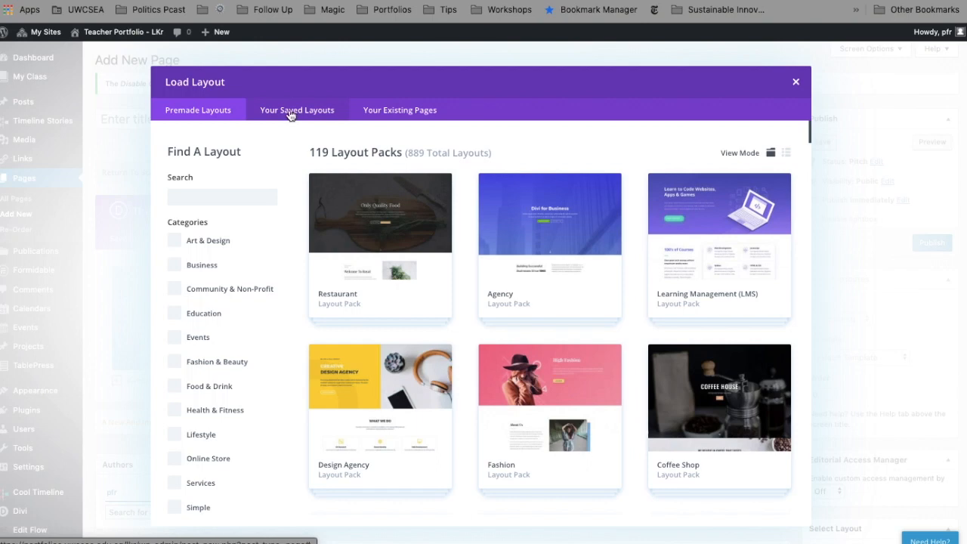
{"action": "left_click", "coordinate": [293, 112]}
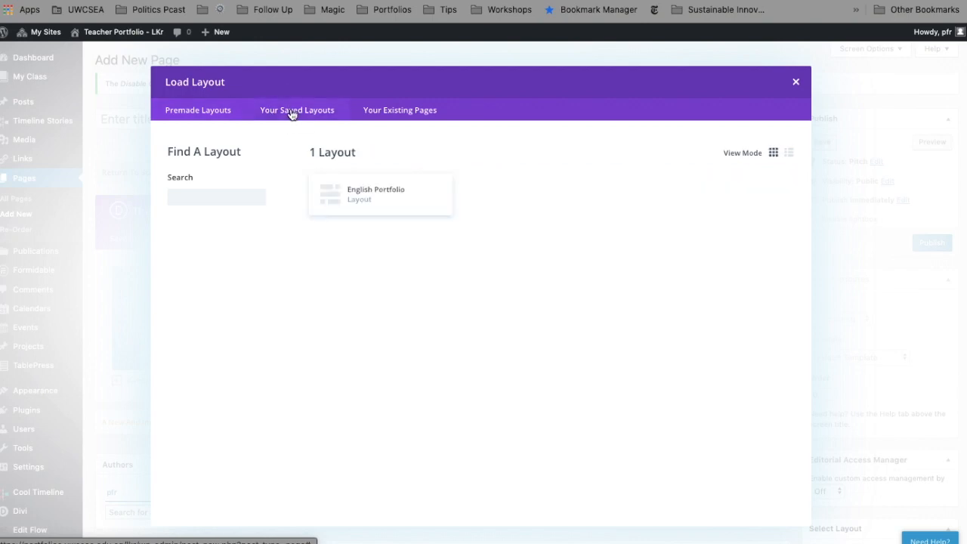
{"action": "left_click", "coordinate": [390, 197]}
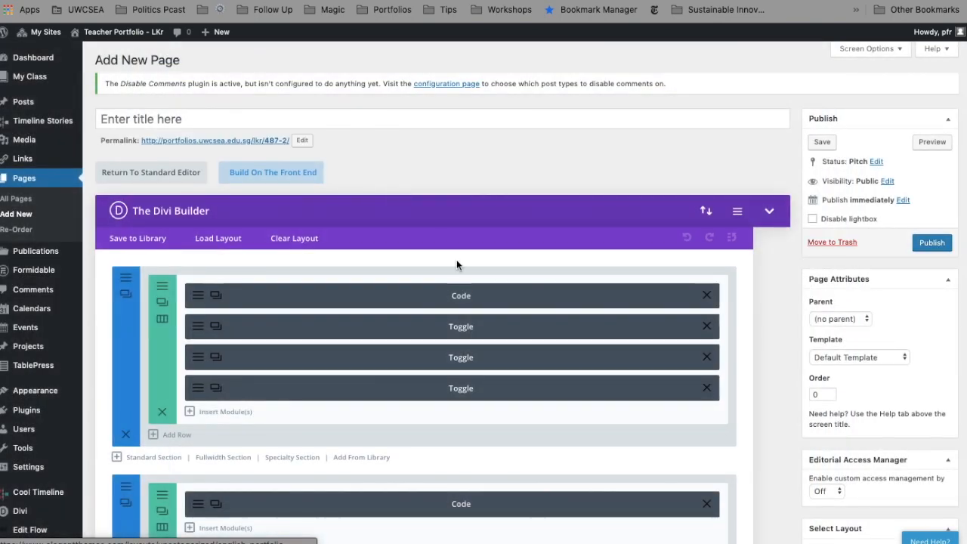
Look over the loaded layout's sections and publish the new page
{"action": "scroll", "coordinate": [457, 262], "scroll_direction": "down", "scroll_amount": 10}
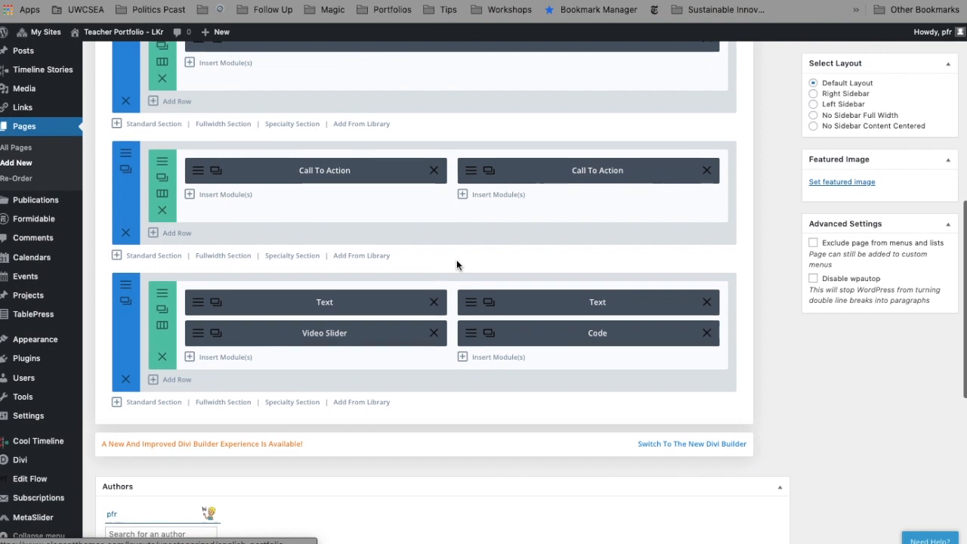
{"action": "scroll", "coordinate": [457, 261], "scroll_direction": "up", "scroll_amount": 10}
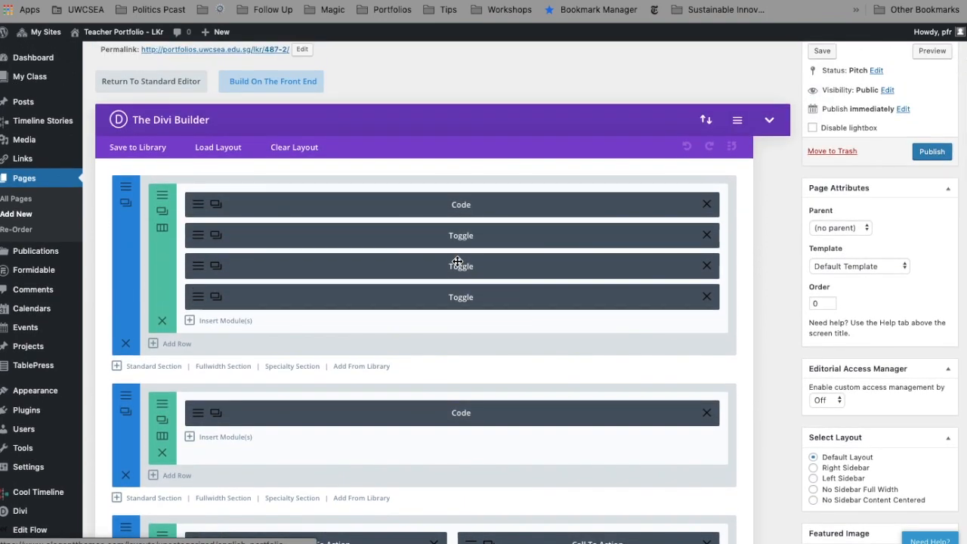
{"action": "left_click", "coordinate": [935, 153]}
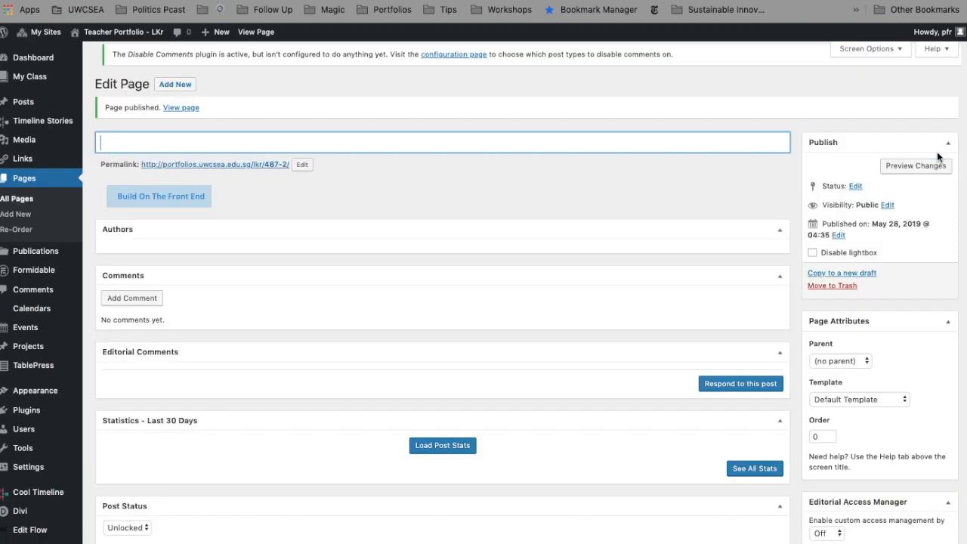
Title the published page "Lit Page" and update it
{"action": "type", "text": "M"}
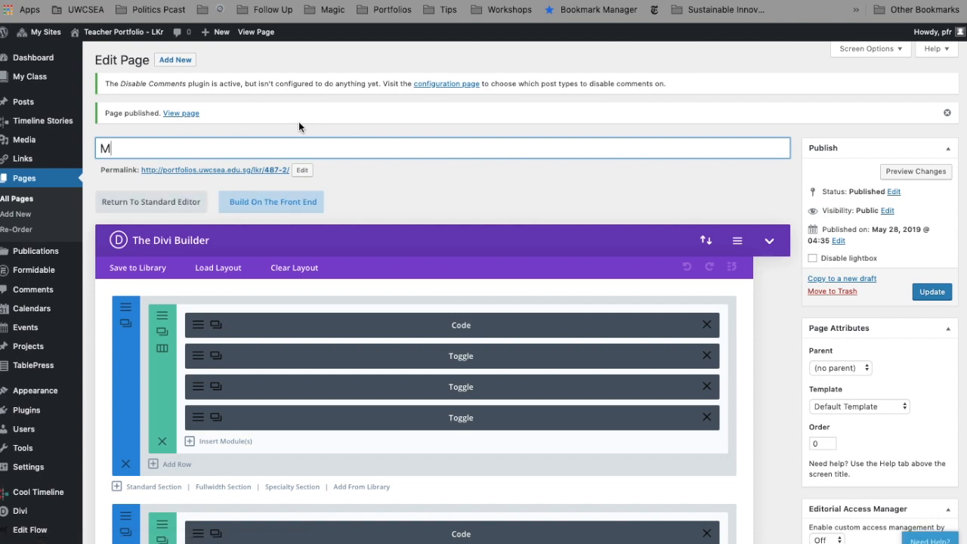
{"action": "key", "text": "BackSpace"}
{"action": "type", "text": "Lit Page"}
{"action": "left_click", "coordinate": [924, 294]}
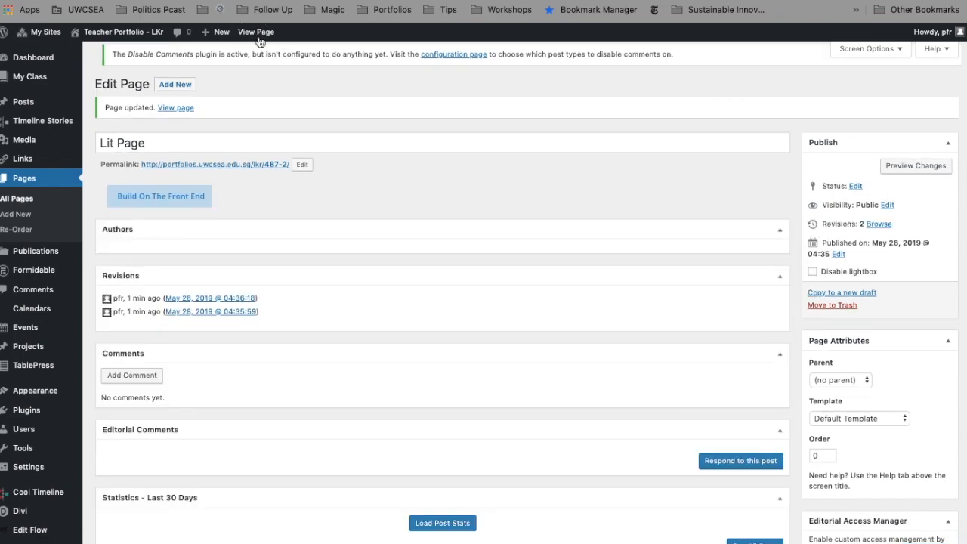
View the published Lit Page and examine its embedded slides, toggles and feedback board
{"action": "left_click", "coordinate": [257, 34]}
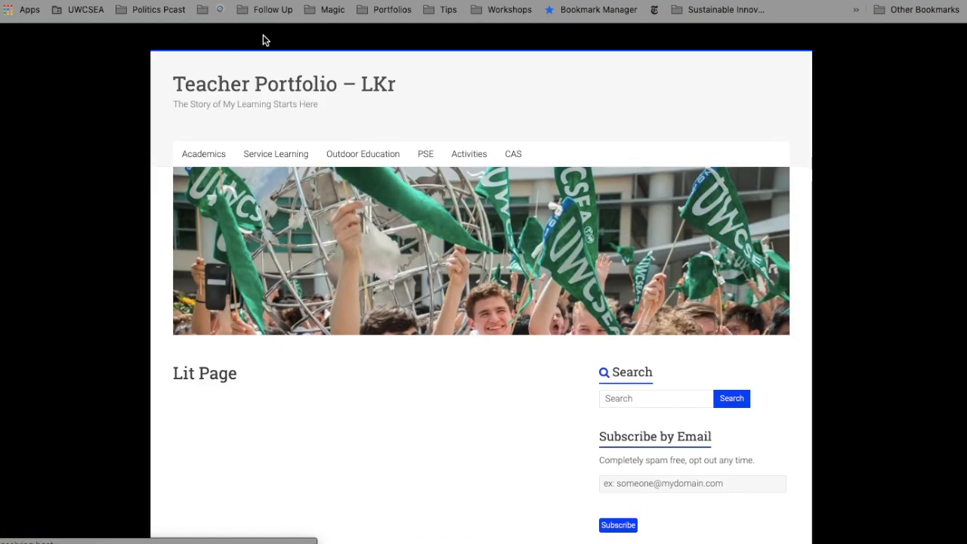
{"action": "scroll", "coordinate": [252, 286], "scroll_direction": "down", "scroll_amount": 10}
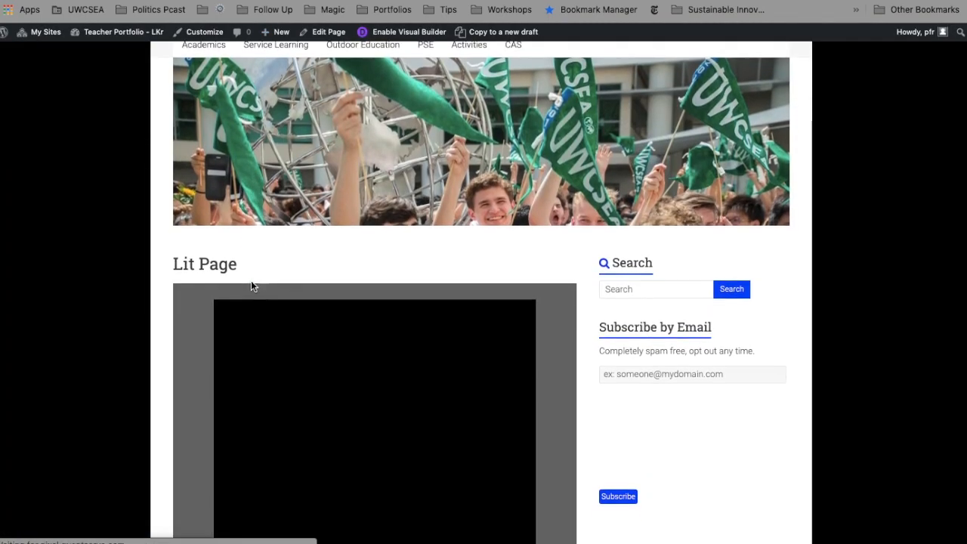
{"action": "scroll", "coordinate": [251, 285], "scroll_direction": "down", "scroll_amount": 7}
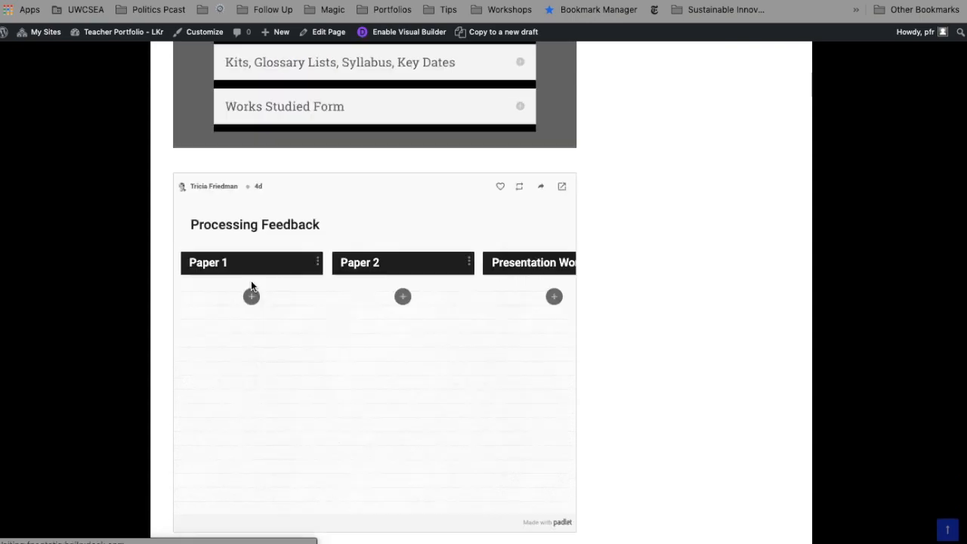
{"action": "scroll", "coordinate": [251, 285], "scroll_direction": "up", "scroll_amount": 9}
{"action": "scroll", "coordinate": [250, 280], "scroll_direction": "up", "scroll_amount": 5}
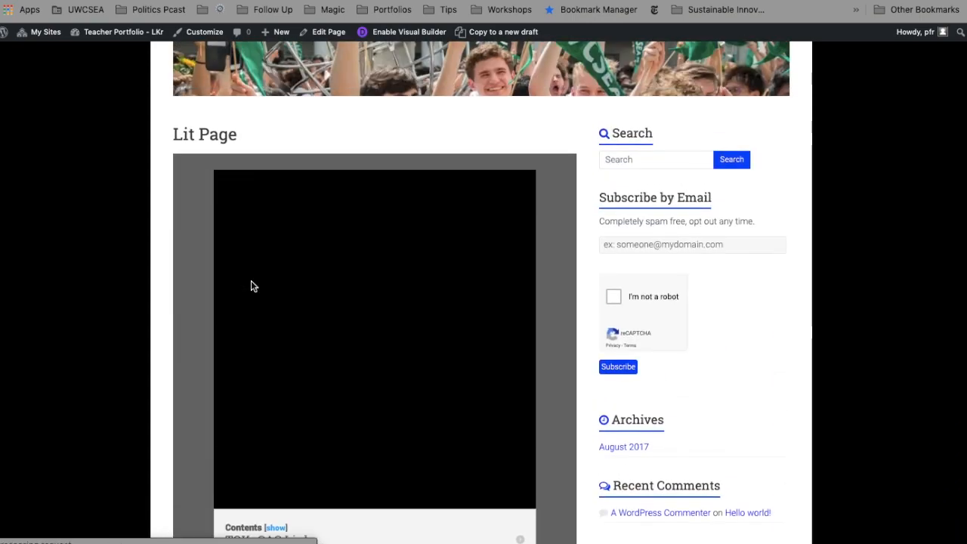
{"action": "scroll", "coordinate": [251, 280], "scroll_direction": "down", "scroll_amount": 6}
{"action": "scroll", "coordinate": [251, 281], "scroll_direction": "down", "scroll_amount": 11}
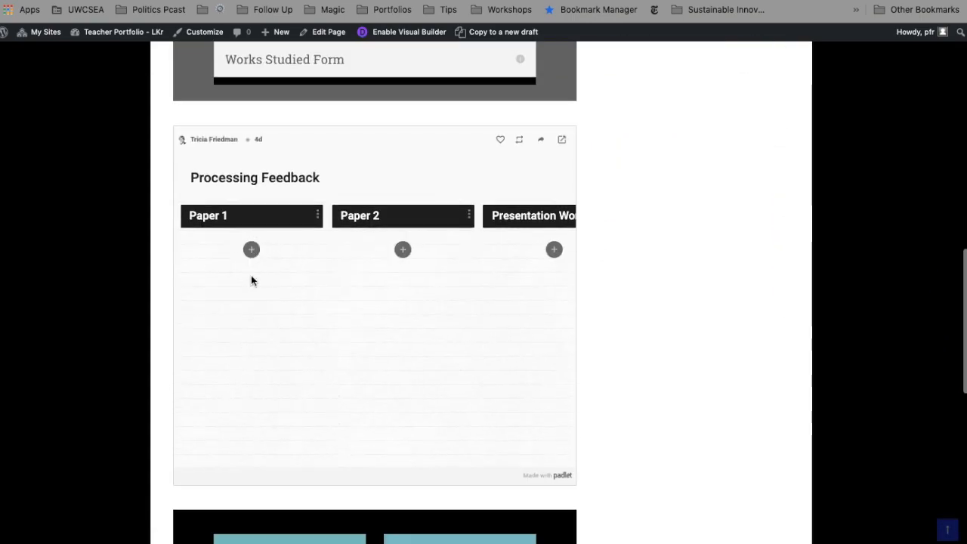
{"action": "scroll", "coordinate": [251, 275], "scroll_direction": "up", "scroll_amount": 2}
{"action": "scroll", "coordinate": [251, 281], "scroll_direction": "up", "scroll_amount": 12}
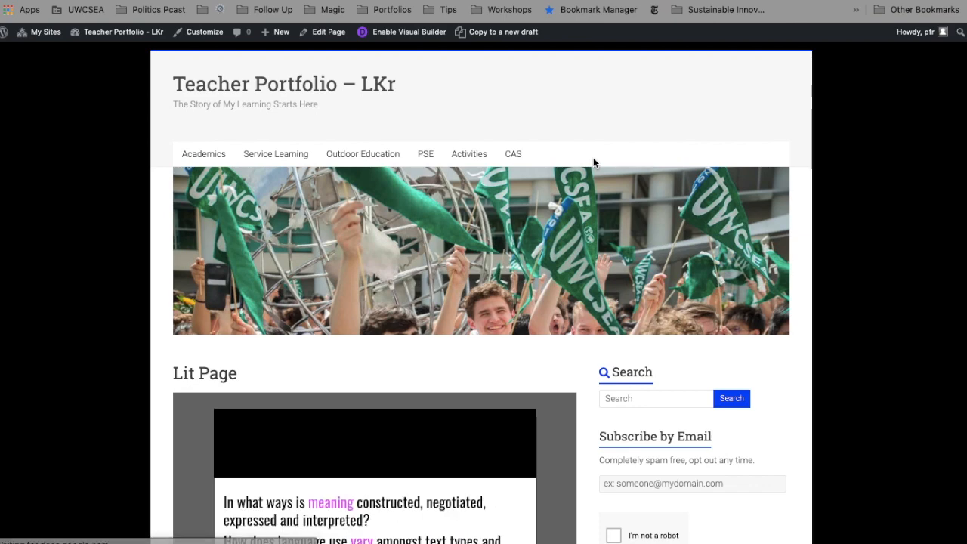
Open the site's menu editor and load The Five Pillars (Primary/Main Menu) for editing
{"action": "mouse_move", "coordinate": [100, 38]}
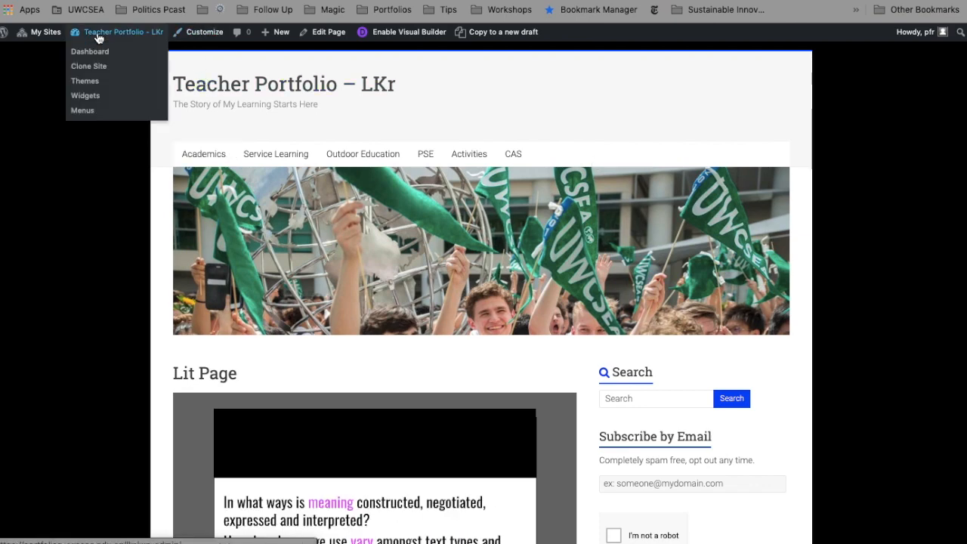
{"action": "left_click", "coordinate": [84, 112]}
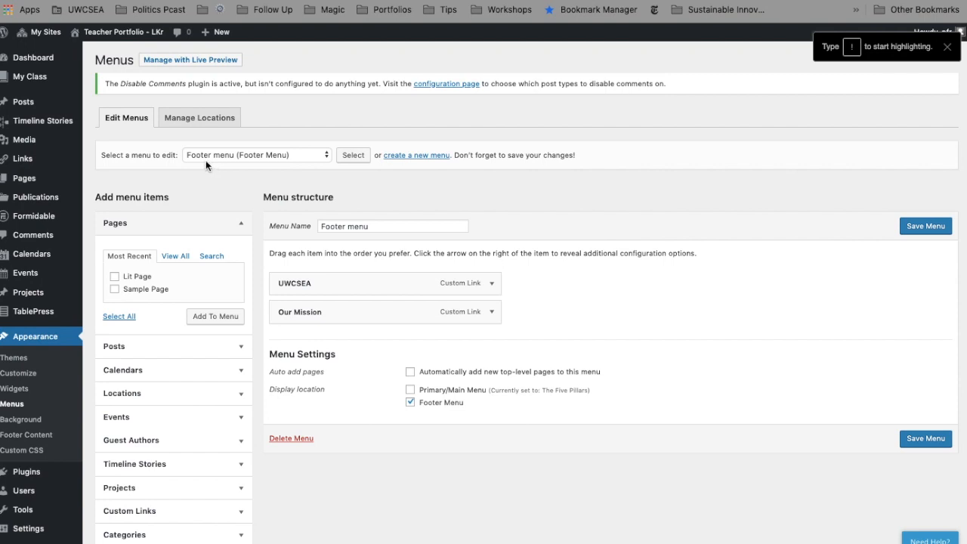
{"action": "left_click", "coordinate": [294, 160]}
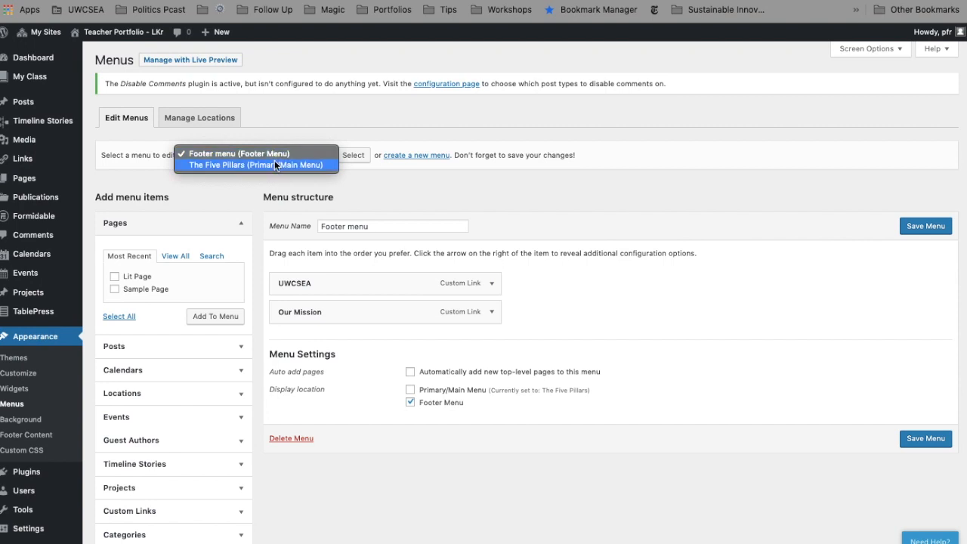
{"action": "left_click", "coordinate": [226, 166]}
{"action": "left_click", "coordinate": [352, 156]}
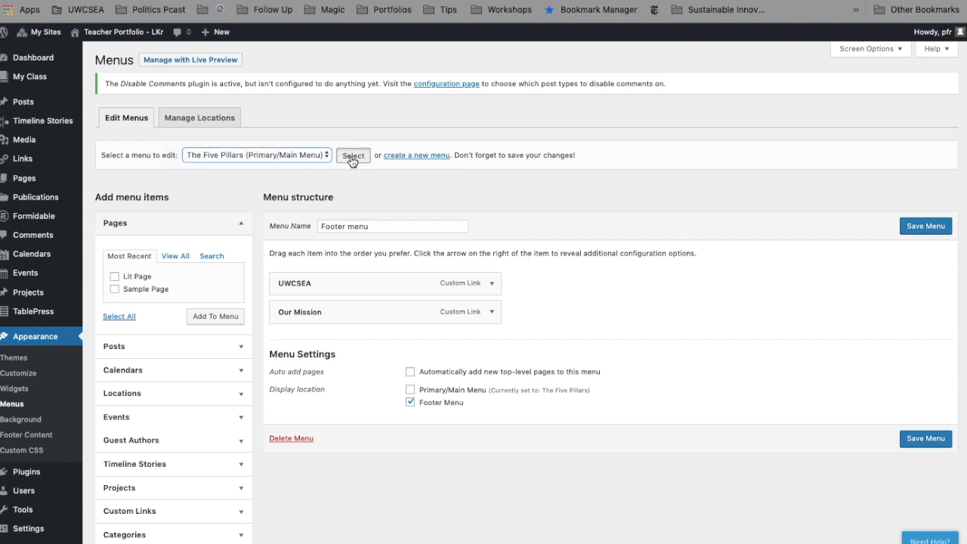
{"action": "left_click", "coordinate": [602, 158]}
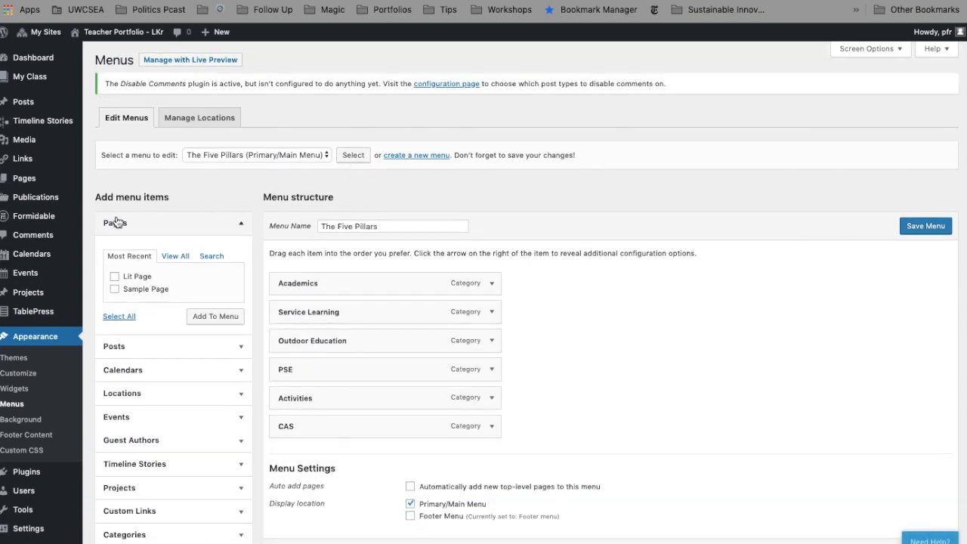
Add the Lit Page to The Five Pillars menu
{"action": "left_click", "coordinate": [114, 277]}
{"action": "left_click", "coordinate": [216, 317]}
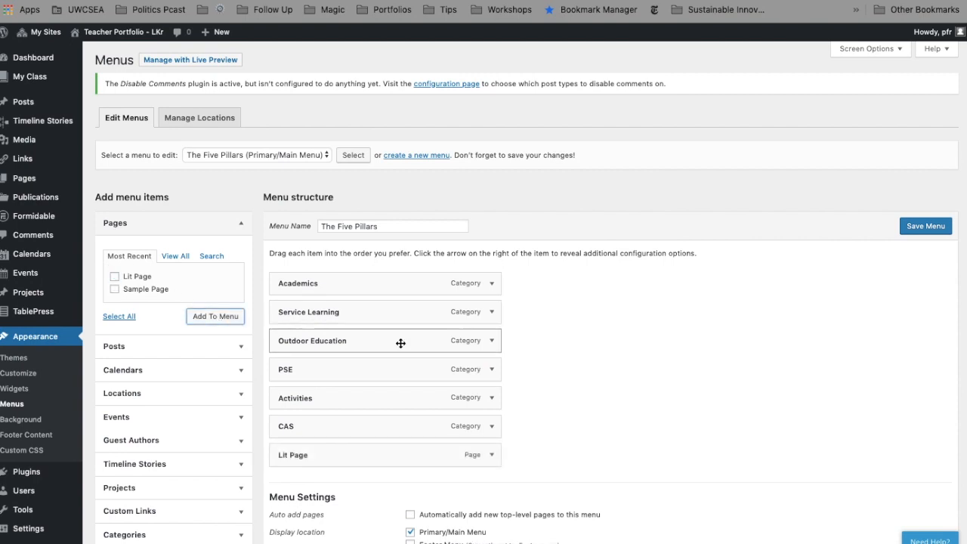
Move Lit Page to the first position in The Five Pillars menu, above Academics, and save the menu
{"action": "left_click_drag", "start_coordinate": [437, 454], "coordinate": [454, 308]}
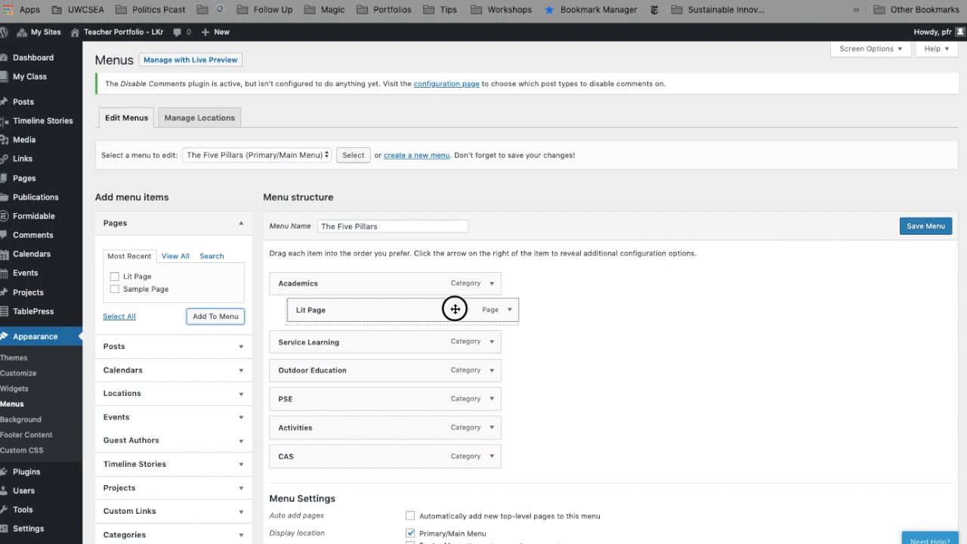
{"action": "left_click_drag", "start_coordinate": [454, 309], "coordinate": [431, 276]}
{"action": "left_click", "coordinate": [934, 226]}
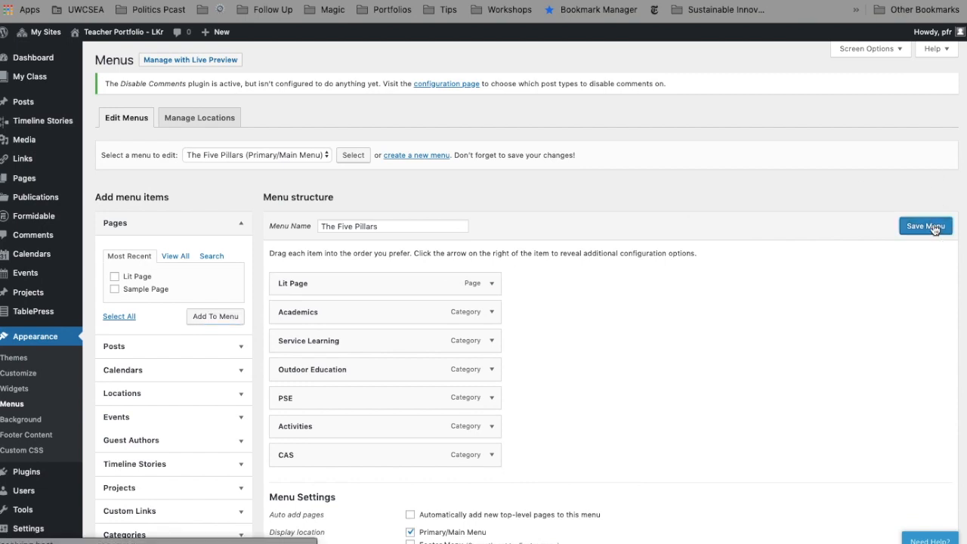
Visit the portfolio site, open Lit Page from its main navigation and look through the page content
{"action": "mouse_move", "coordinate": [86, 33]}
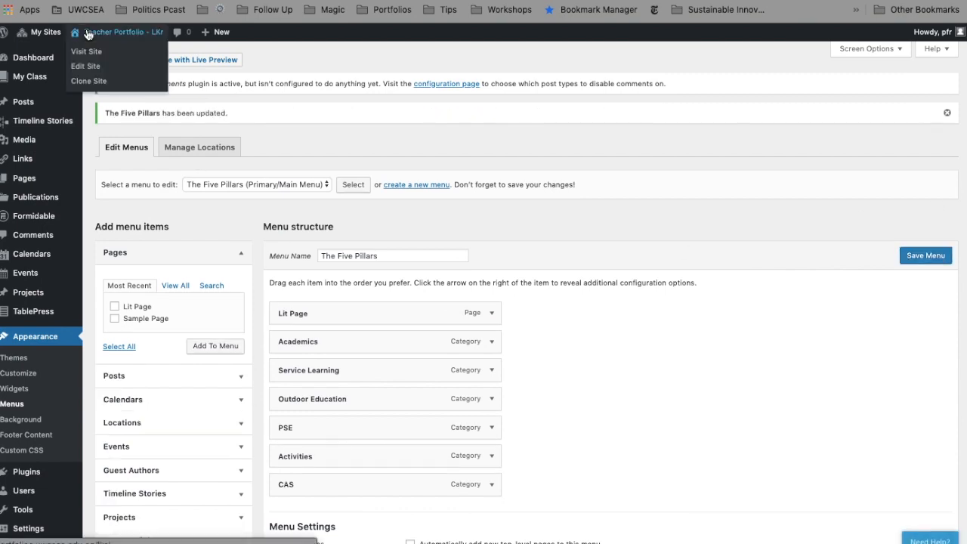
{"action": "left_click", "coordinate": [92, 53]}
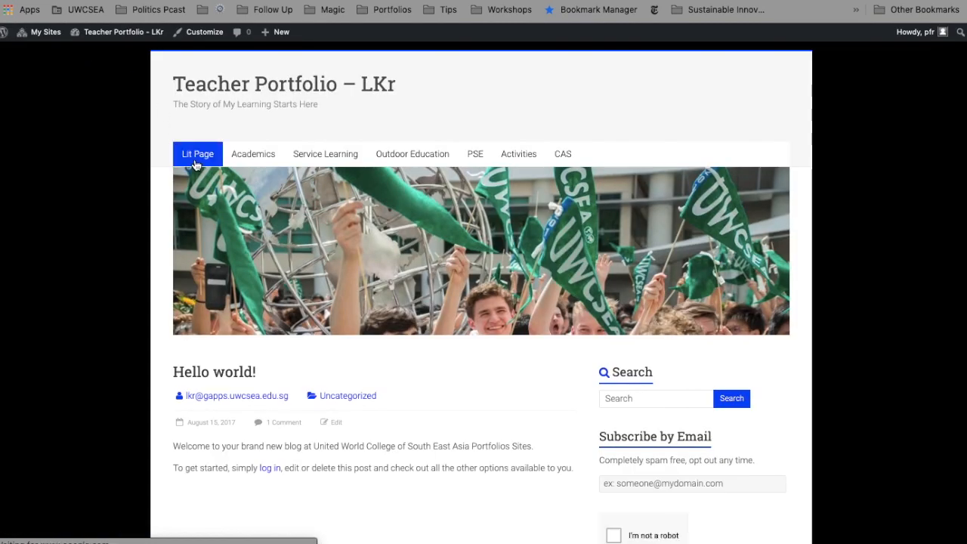
{"action": "left_click", "coordinate": [193, 164]}
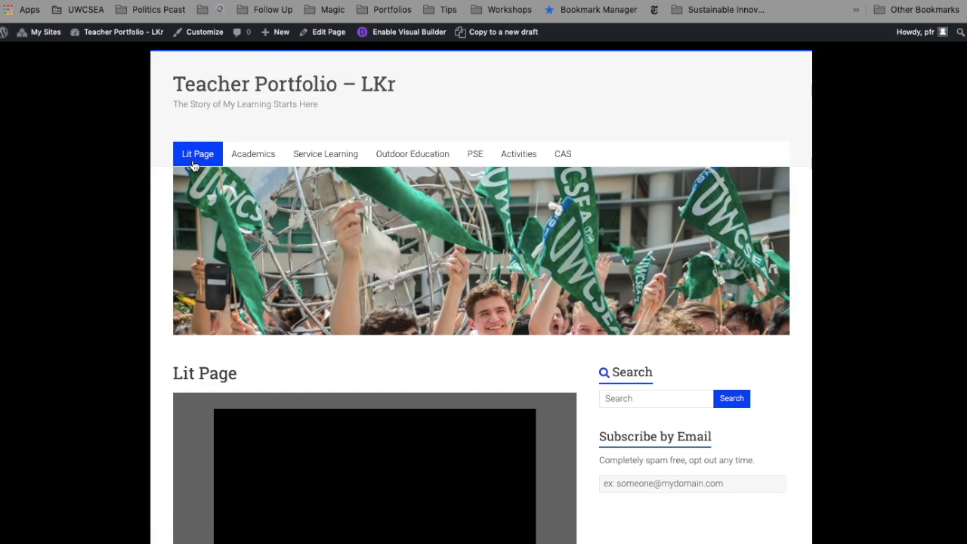
{"action": "scroll", "coordinate": [138, 416], "scroll_direction": "down", "scroll_amount": 8}
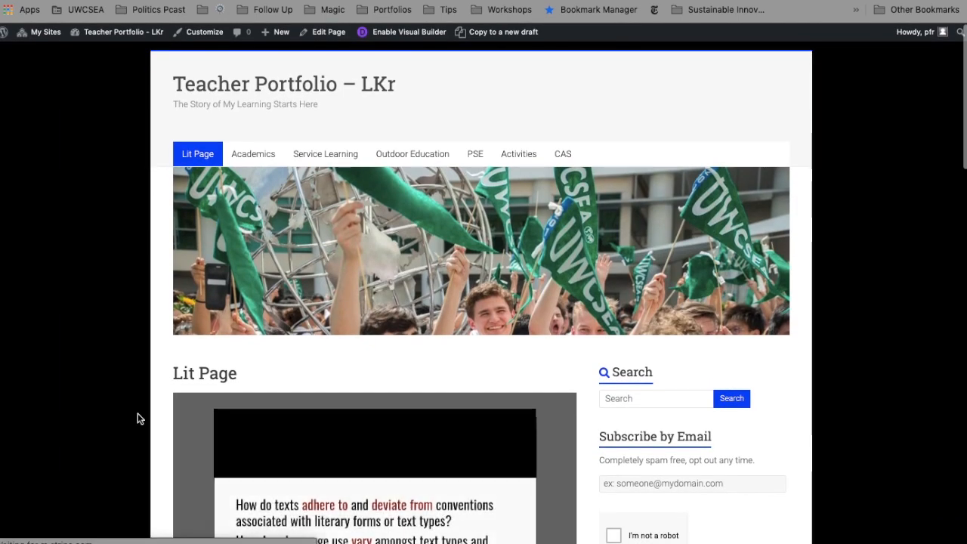
{"action": "scroll", "coordinate": [138, 418], "scroll_direction": "down", "scroll_amount": 3}
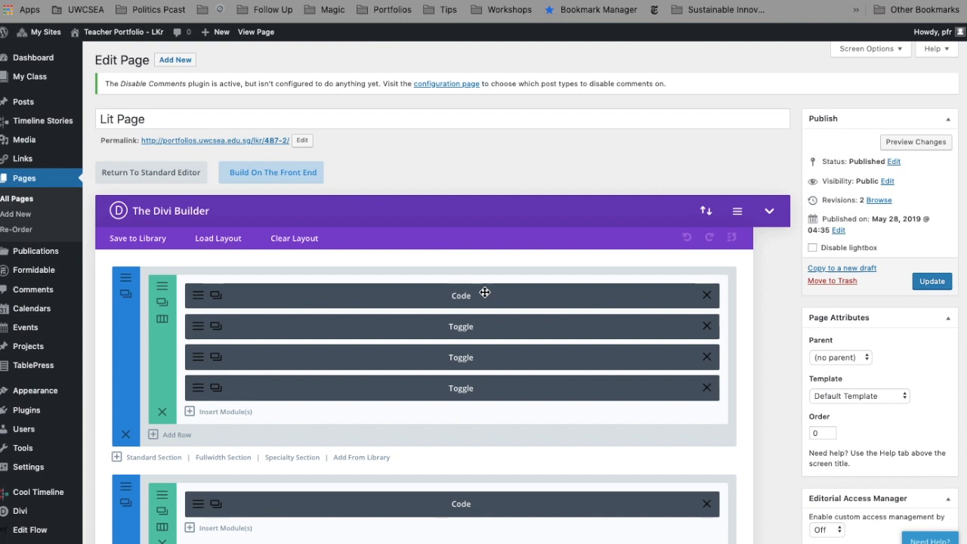
Examine the sections and modules of Lit Page in the Divi Builder and compare them with a preview of the page
{"action": "scroll", "coordinate": [511, 391], "scroll_direction": "down", "scroll_amount": 5}
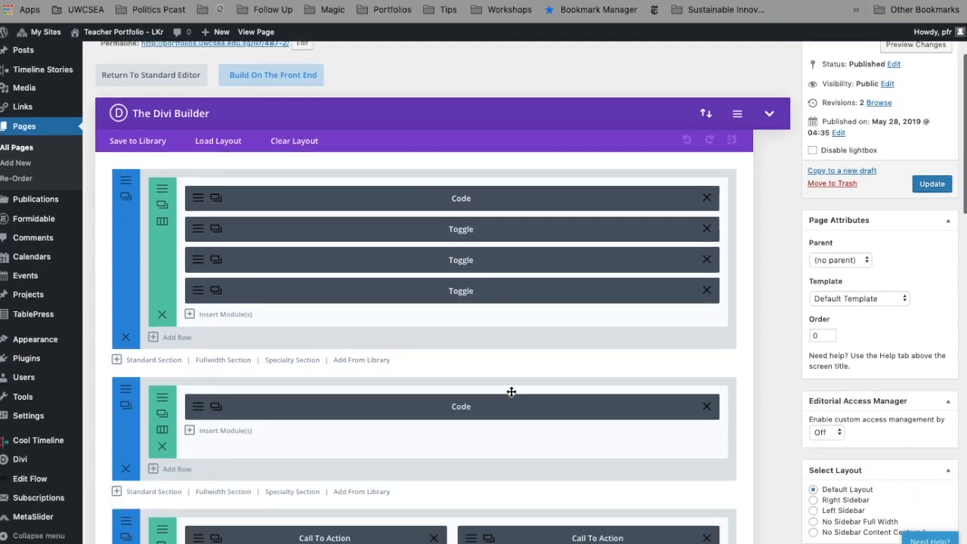
{"action": "scroll", "coordinate": [510, 393], "scroll_direction": "down", "scroll_amount": 3}
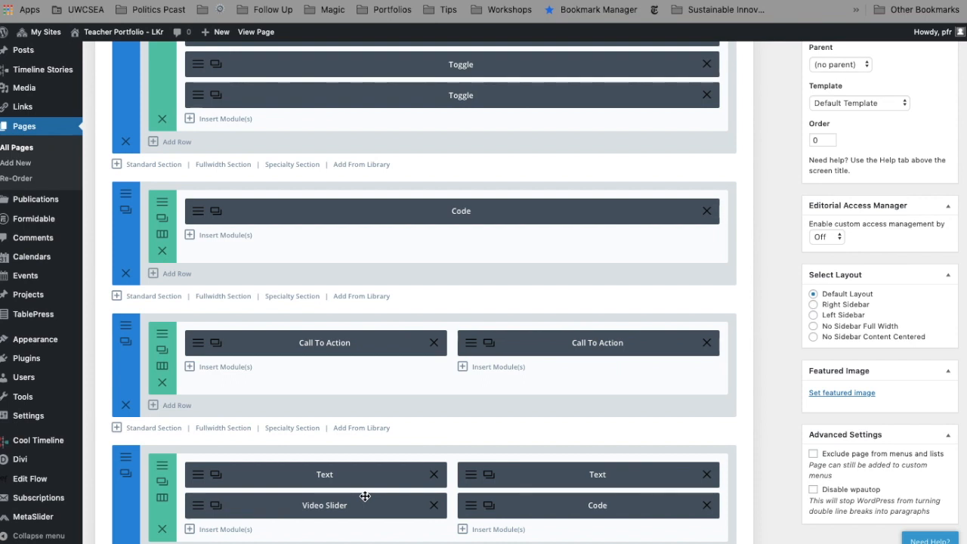
{"action": "scroll", "coordinate": [365, 497], "scroll_direction": "down", "scroll_amount": 5}
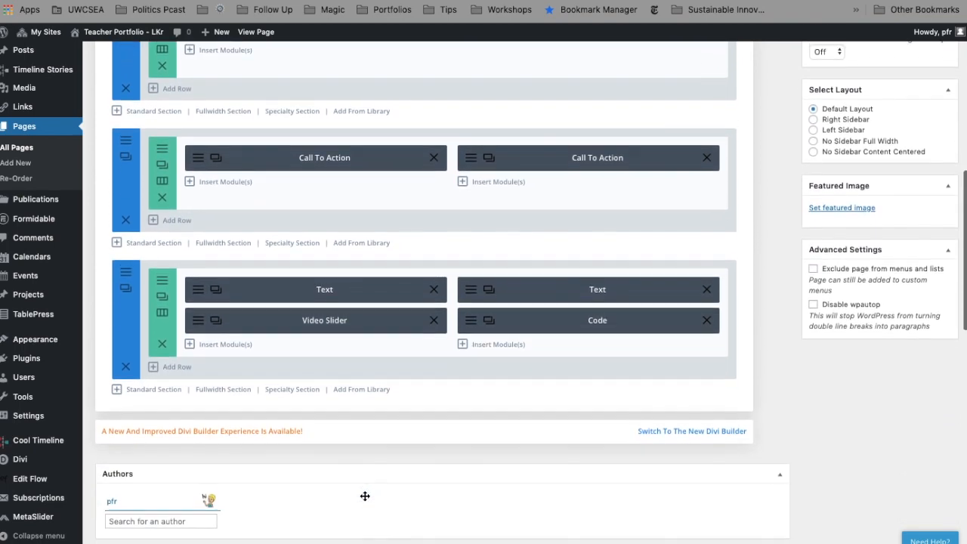
{"action": "scroll", "coordinate": [365, 496], "scroll_direction": "up", "scroll_amount": 3}
{"action": "scroll", "coordinate": [364, 496], "scroll_direction": "up", "scroll_amount": 5}
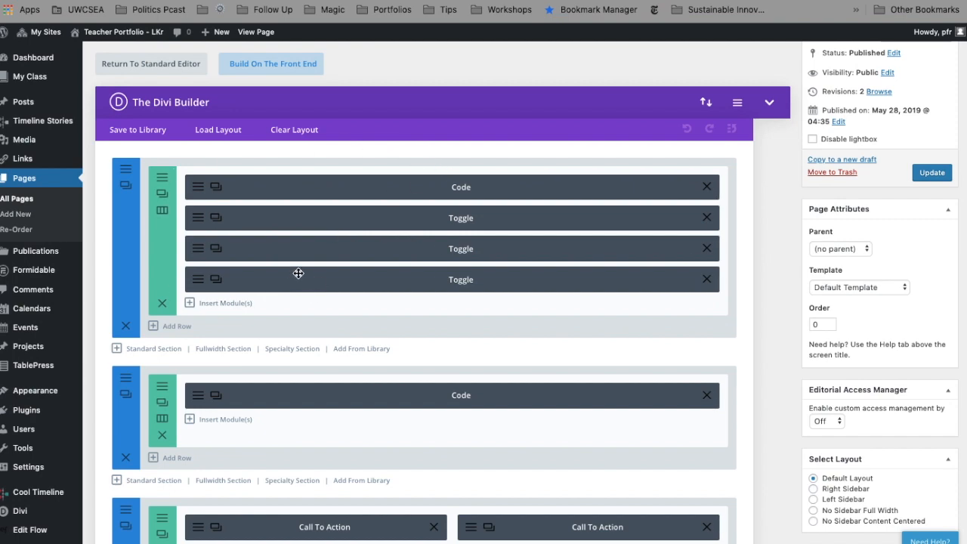
{"action": "scroll", "coordinate": [770, 272], "scroll_direction": "up", "scroll_amount": 5}
{"action": "left_click", "coordinate": [899, 149]}
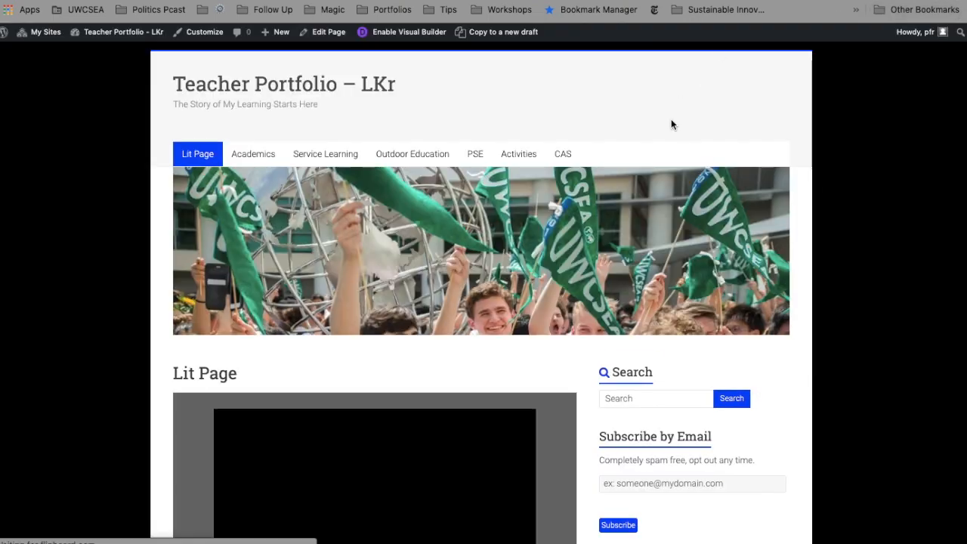
{"action": "scroll", "coordinate": [670, 124], "scroll_direction": "down", "scroll_amount": 4}
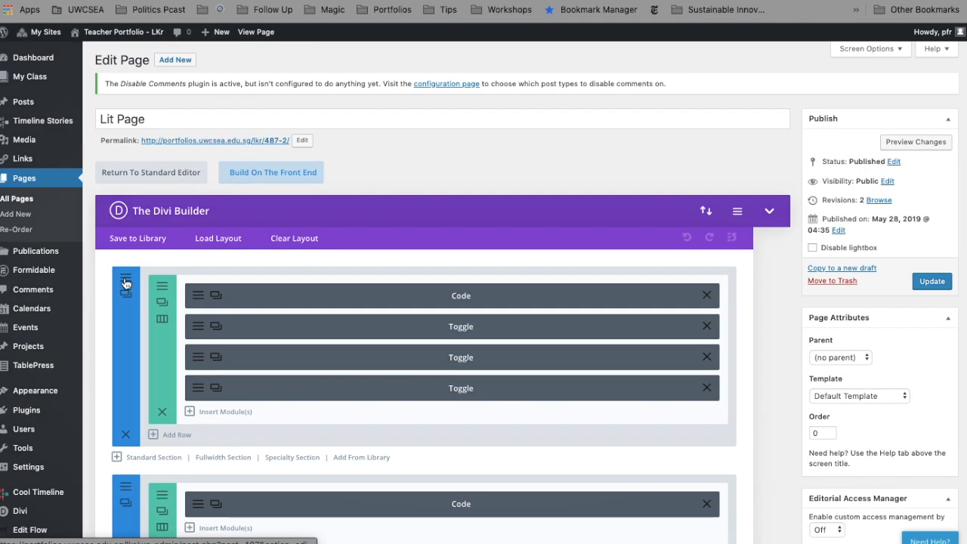
Set the background colour of Lit Page's first section to the red swatch and save the section settings
{"action": "left_click", "coordinate": [125, 281]}
{"action": "scroll", "coordinate": [237, 339], "scroll_direction": "down", "scroll_amount": 2}
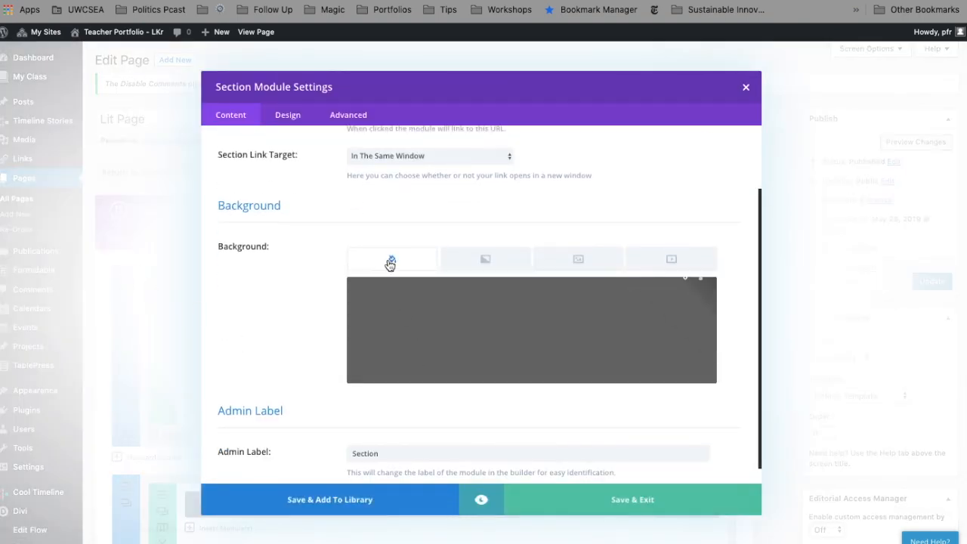
{"action": "left_click", "coordinate": [416, 306]}
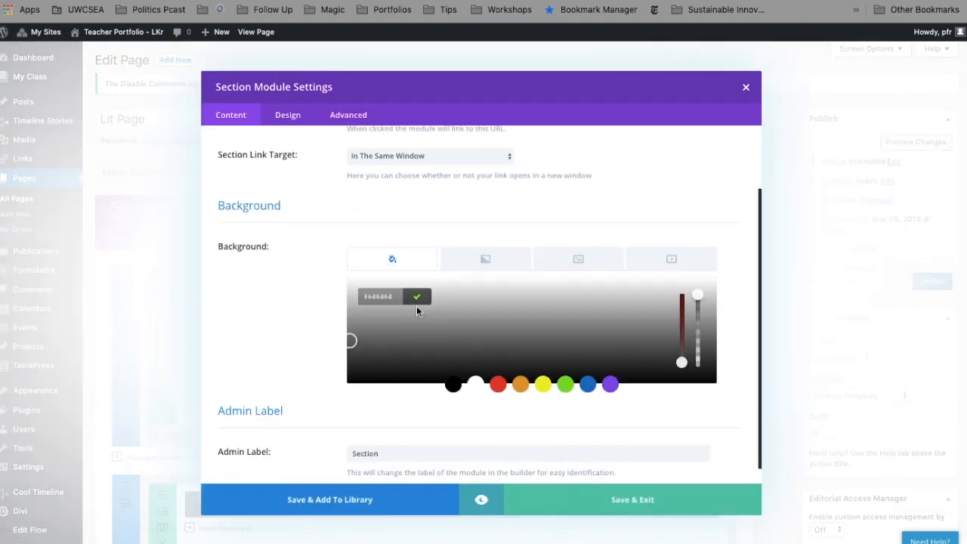
{"action": "left_click", "coordinate": [499, 385]}
{"action": "left_click", "coordinate": [586, 501]}
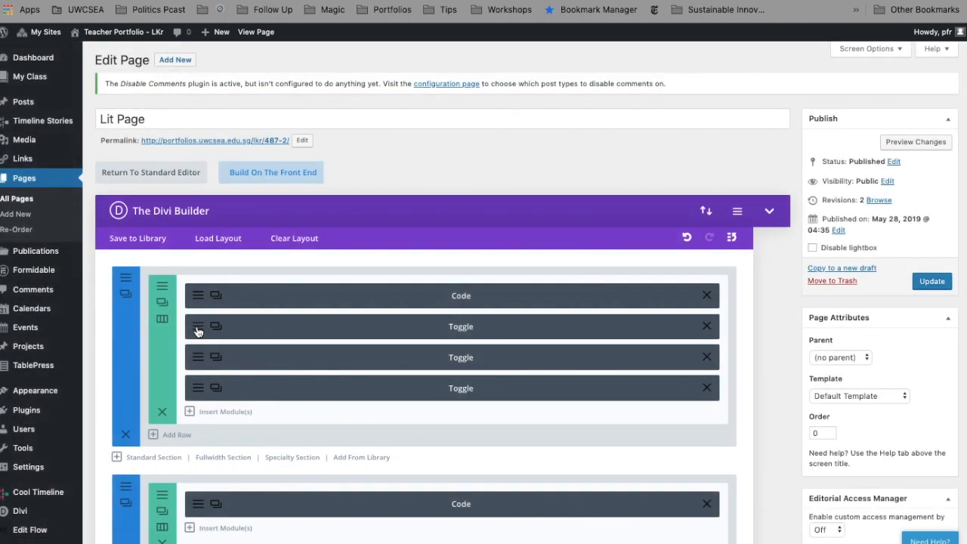
Review the title and content of the first section's topmost toggle, close its settings, and preview the page changes
{"action": "left_click", "coordinate": [196, 329]}
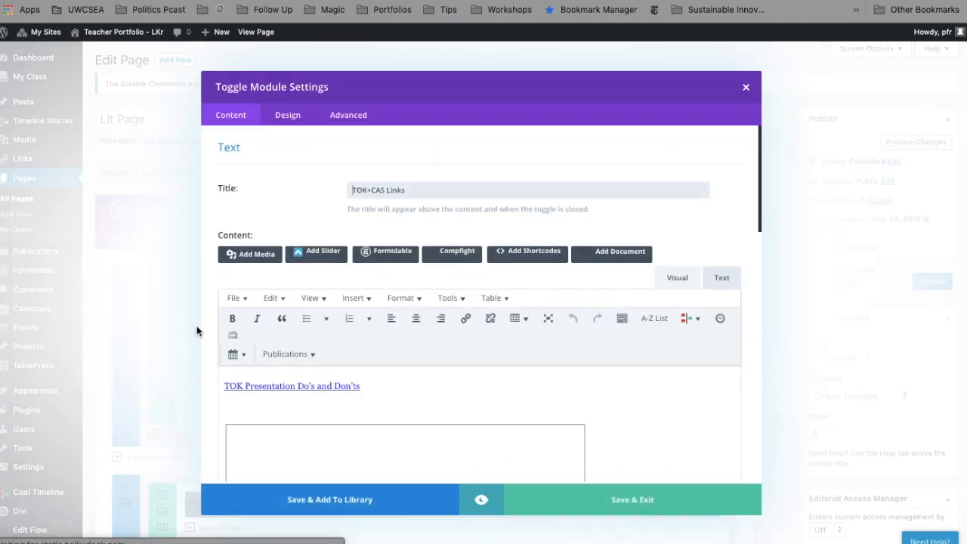
{"action": "scroll", "coordinate": [385, 392], "scroll_direction": "down", "scroll_amount": 2}
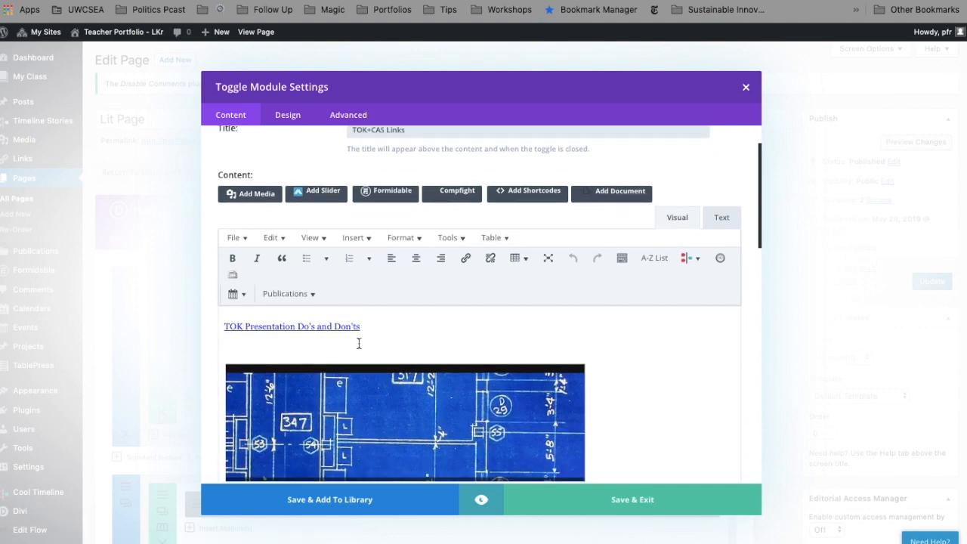
{"action": "scroll", "coordinate": [408, 360], "scroll_direction": "up", "scroll_amount": 2}
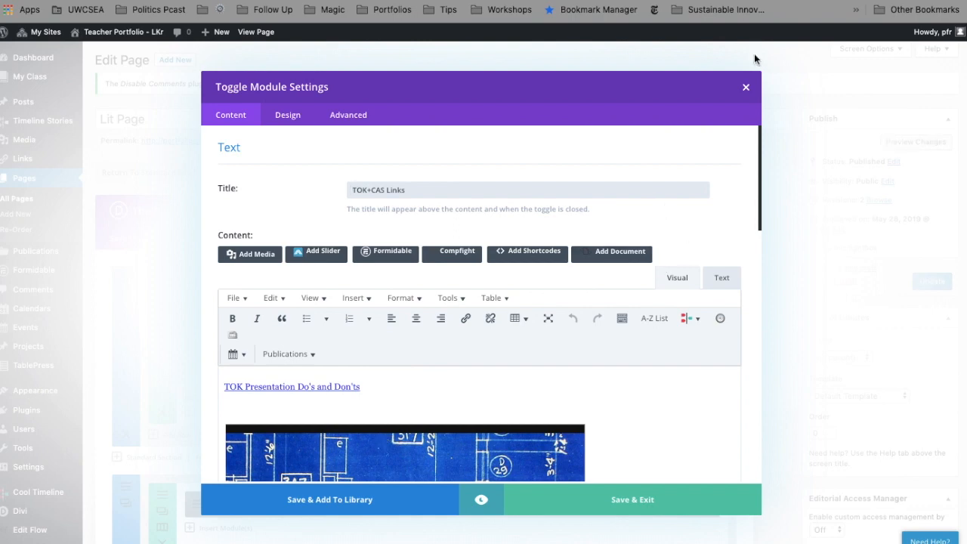
{"action": "left_click", "coordinate": [747, 86]}
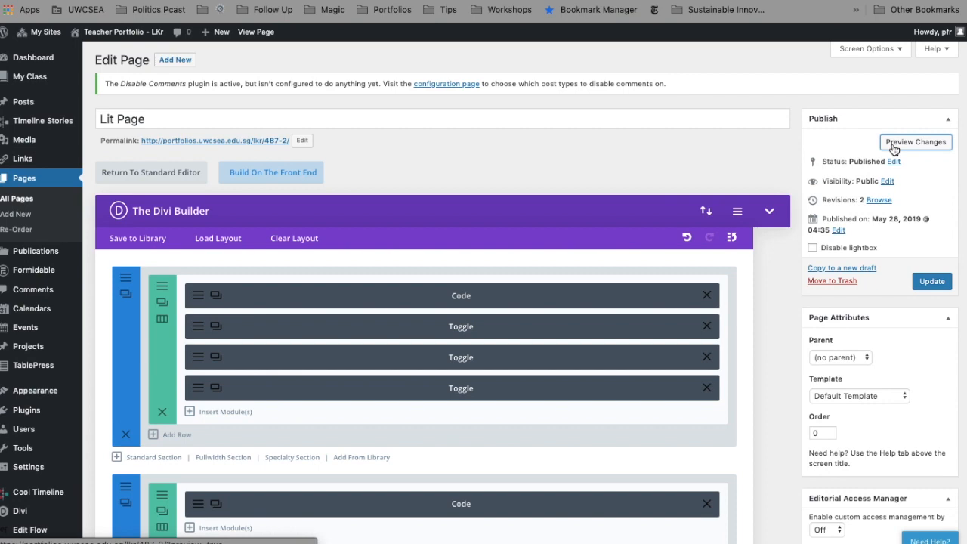
{"action": "left_click", "coordinate": [893, 145]}
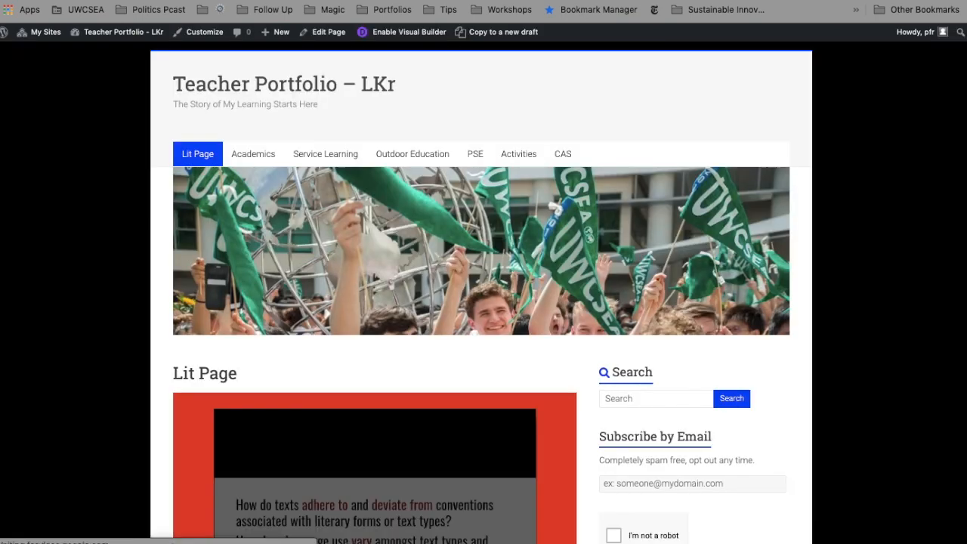